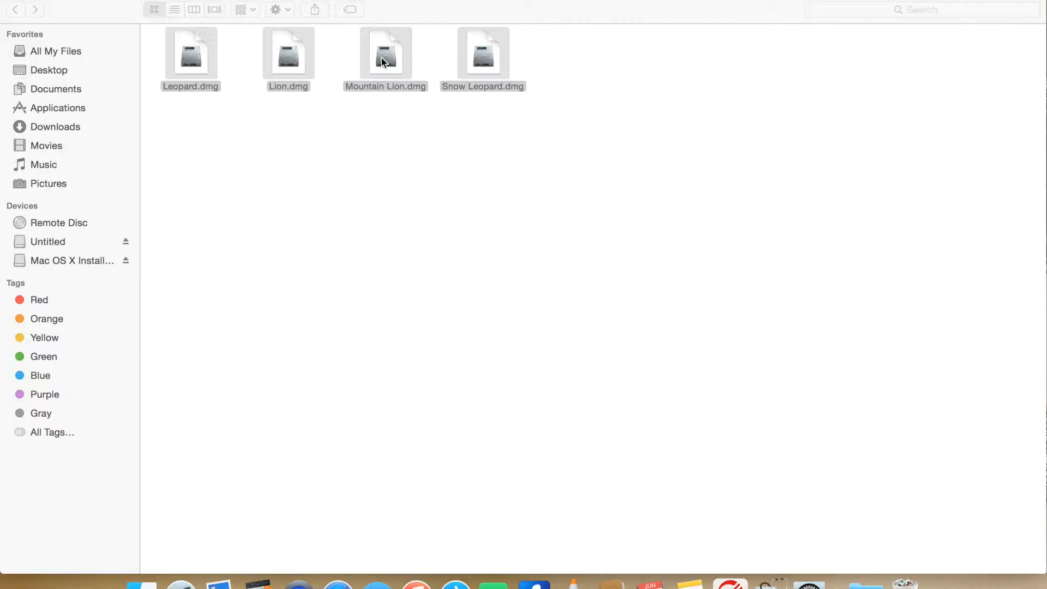
Step: Check the file sizes of the four selected disk images in their info windows and close those windows
click(423, 147)
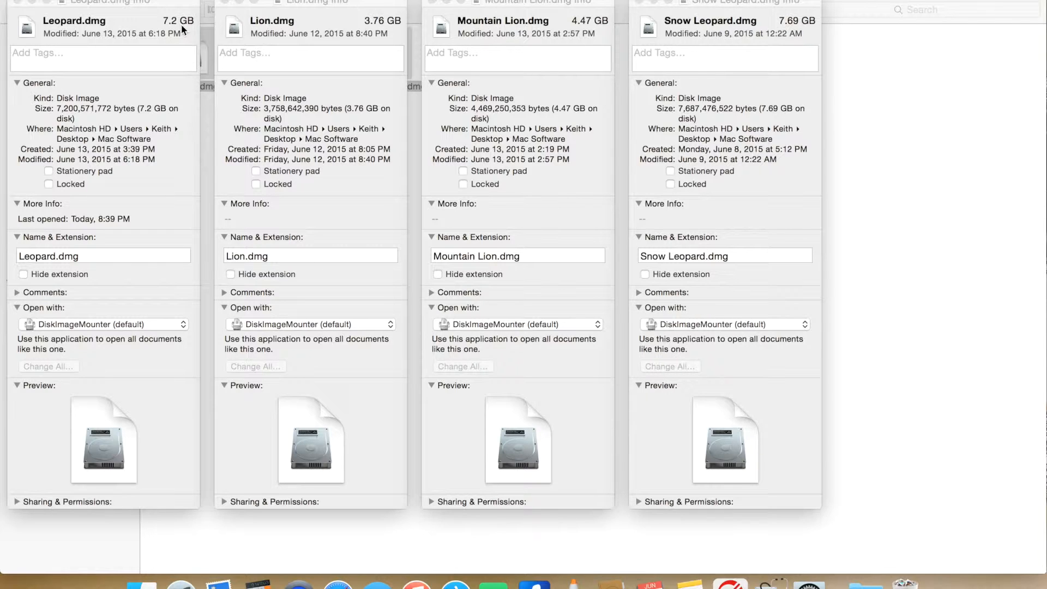
click(17, 3)
click(224, 2)
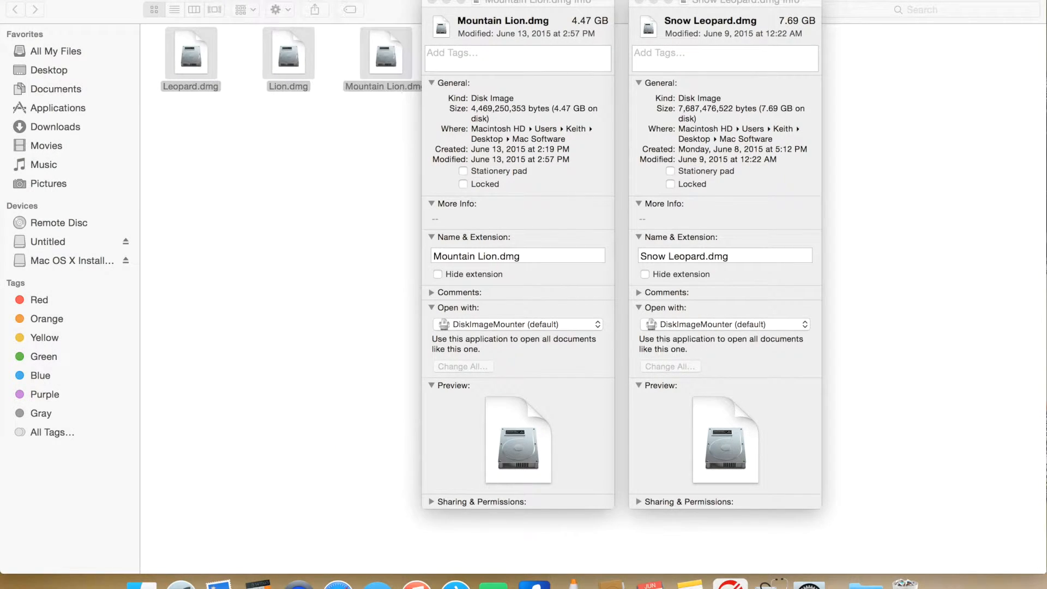
click(431, 2)
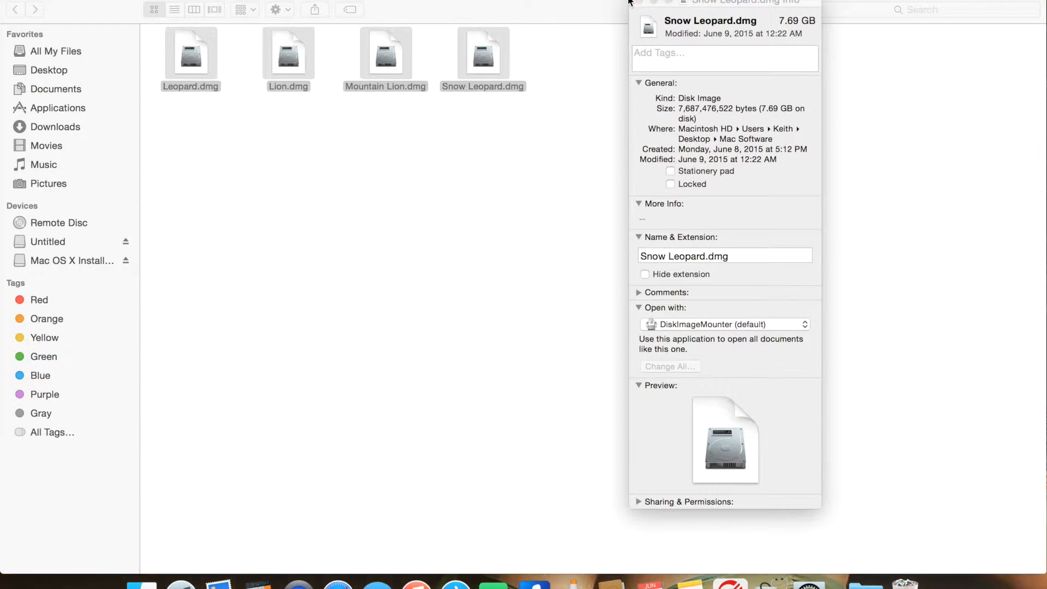
click(639, 2)
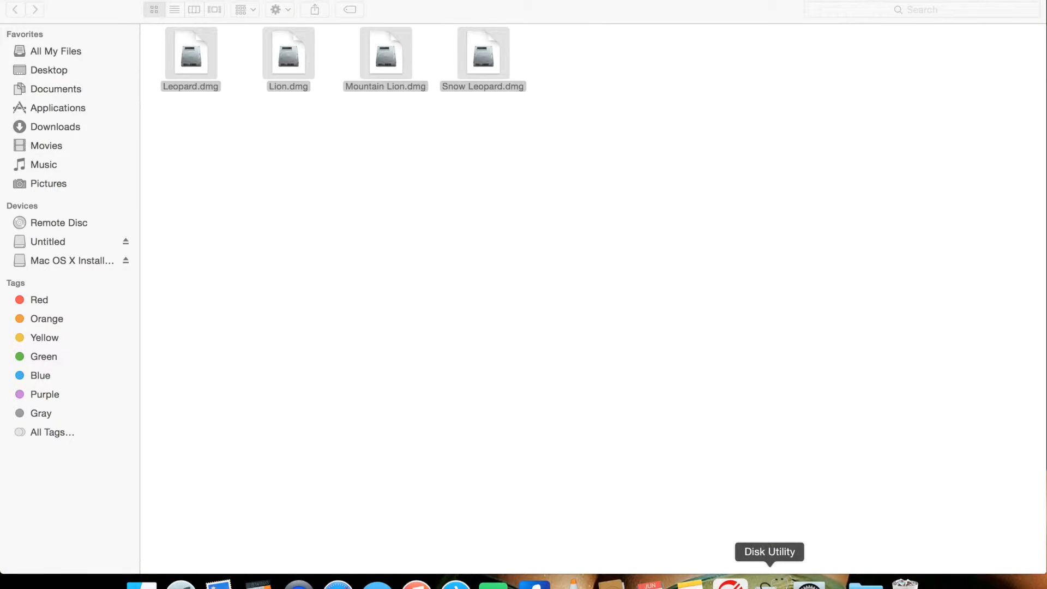
Step: Switch to Disk Utility and choose a four-partition layout for the 31.41 GB USB flash drive
click(767, 582)
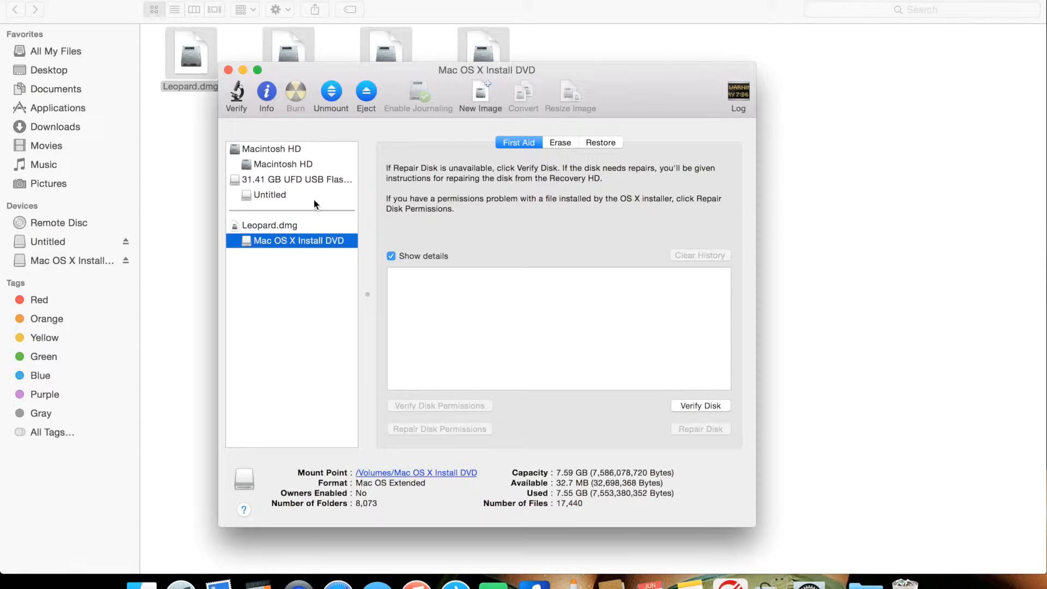
click(297, 177)
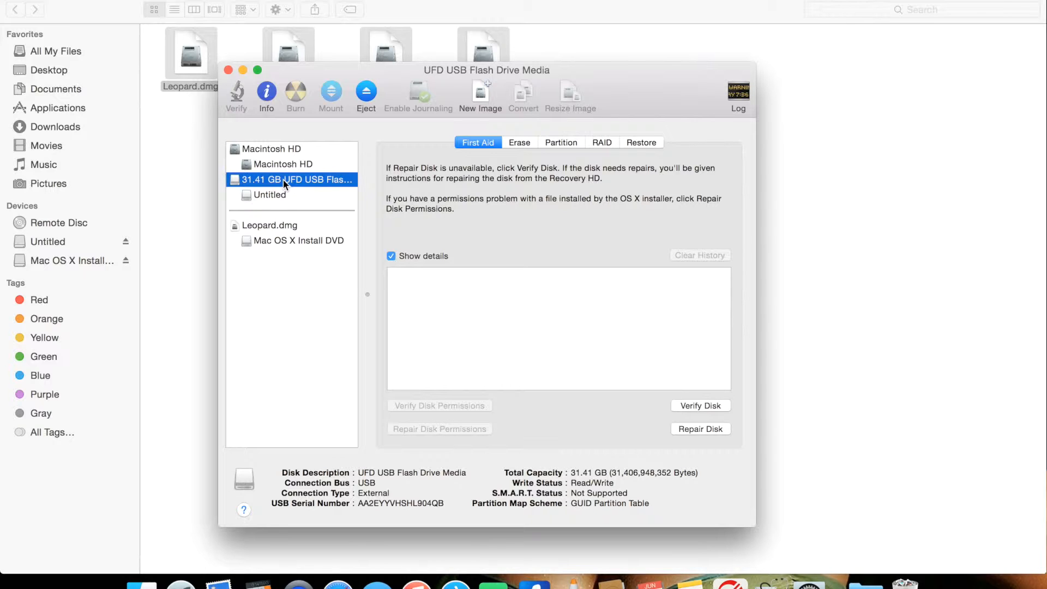
click(551, 142)
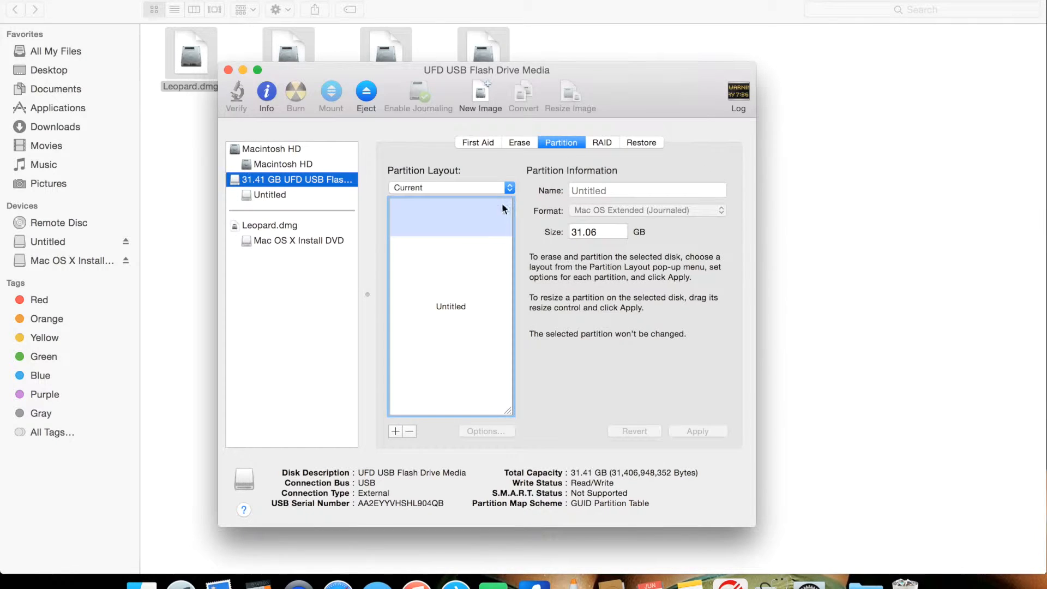
click(500, 186)
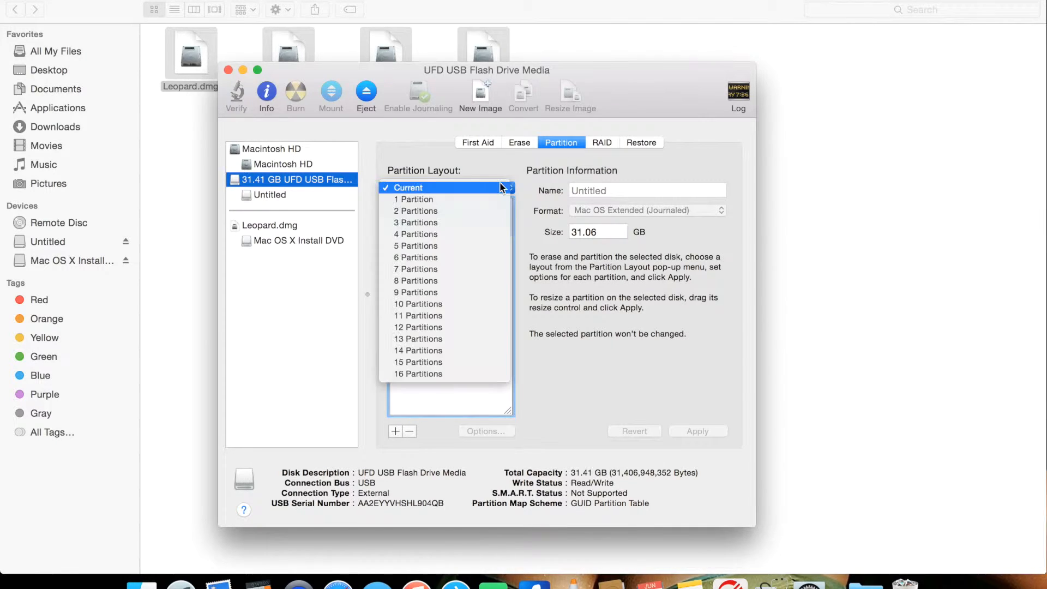
click(473, 234)
click(476, 230)
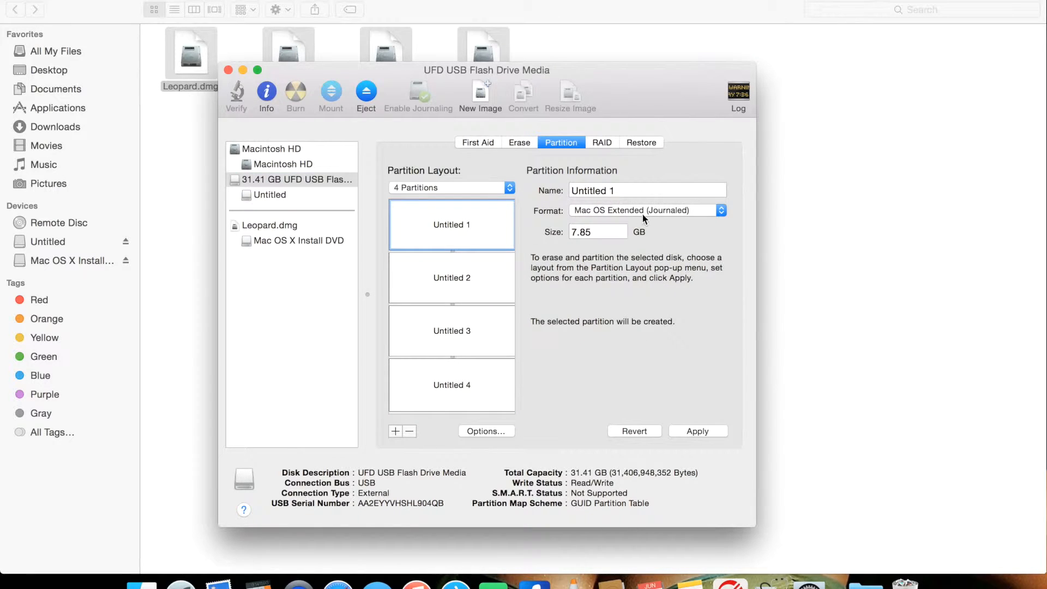
Step: Set the sizes of the Untitled 1 and Untitled 2 partitions to 9.0 GB each
drag(607, 232, 528, 233)
text(9.0)
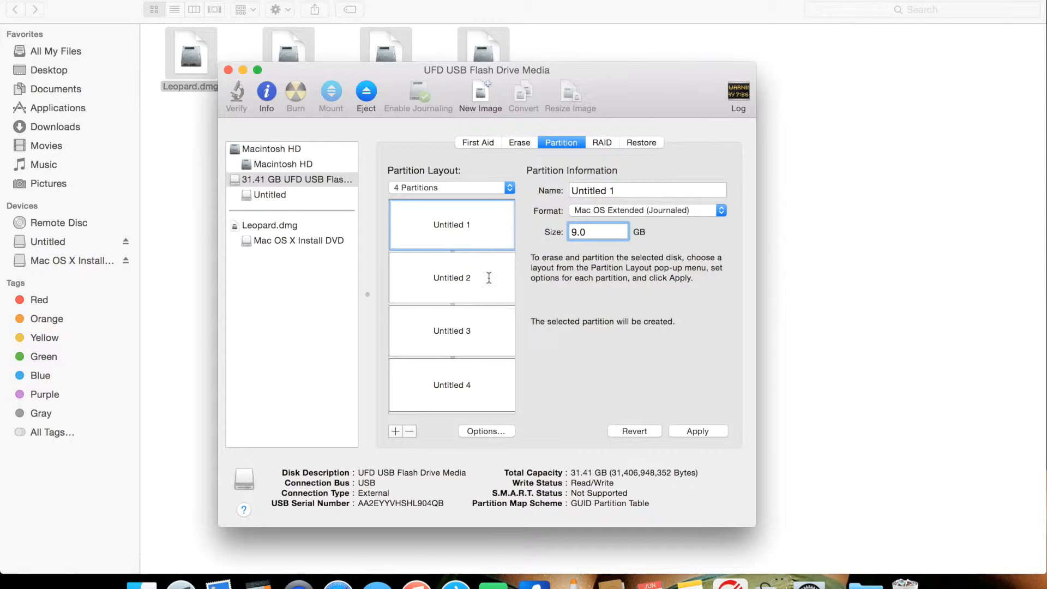
click(493, 269)
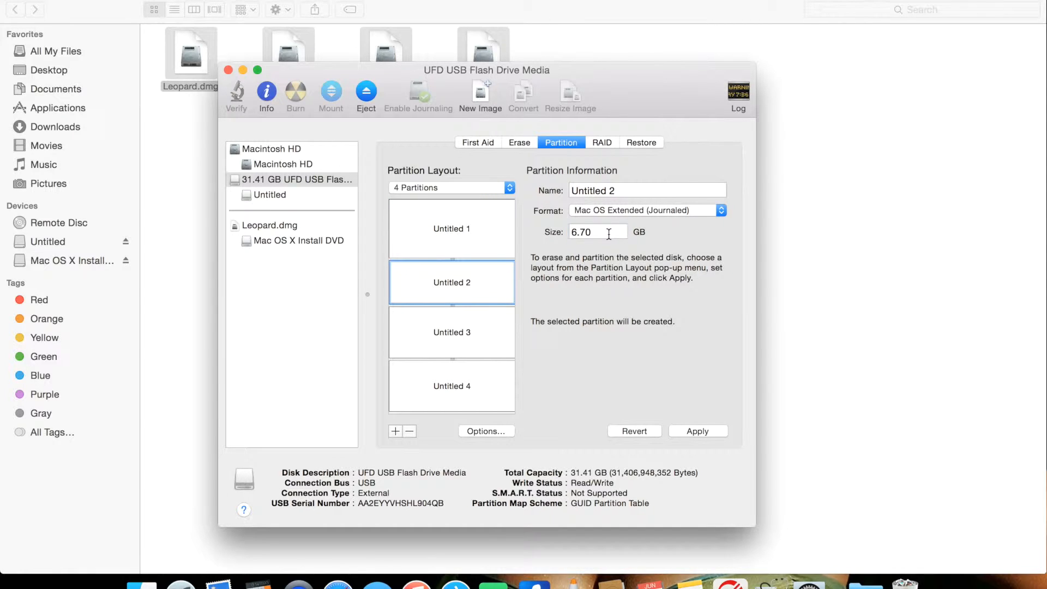
drag(608, 233, 559, 233)
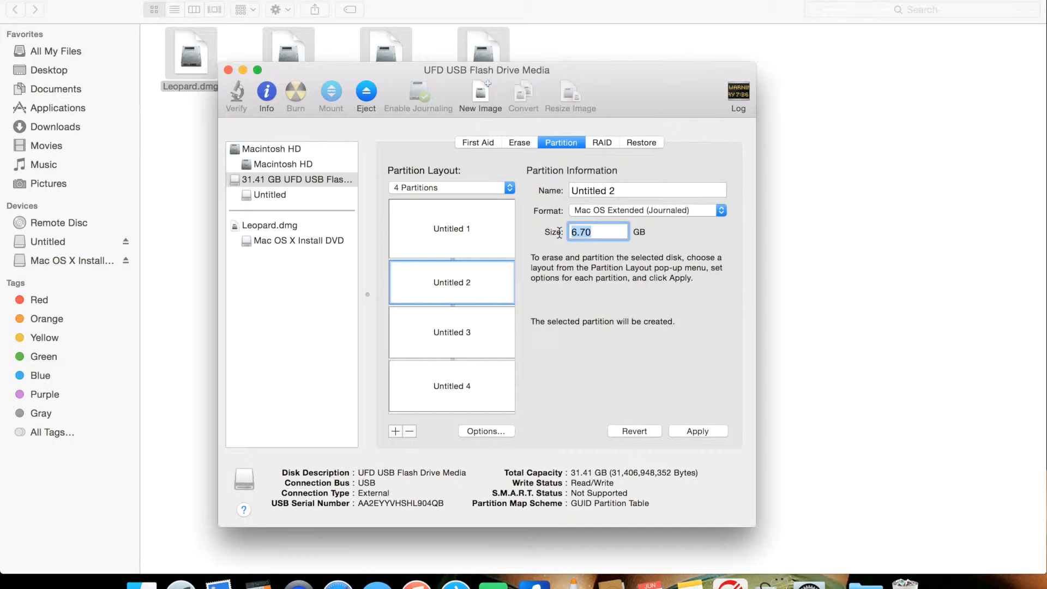
text(6.0)
key(BackSpace)
key(BackSpace)
key(BackSpace)
text(9.0)
Step: Set the size of the Untitled 3 partition to 6.0 GB
click(459, 328)
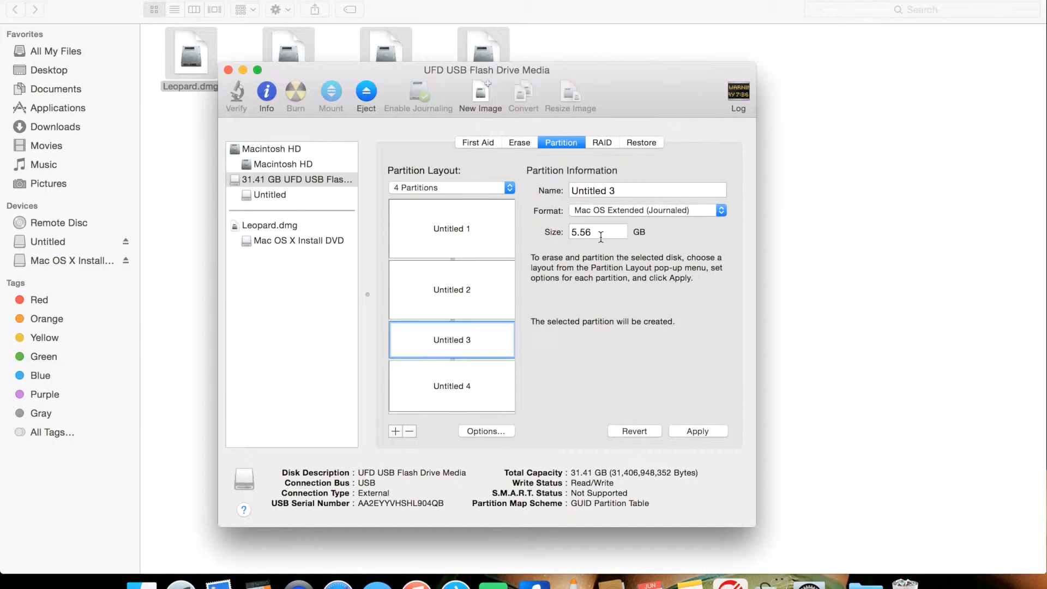
drag(599, 233, 521, 229)
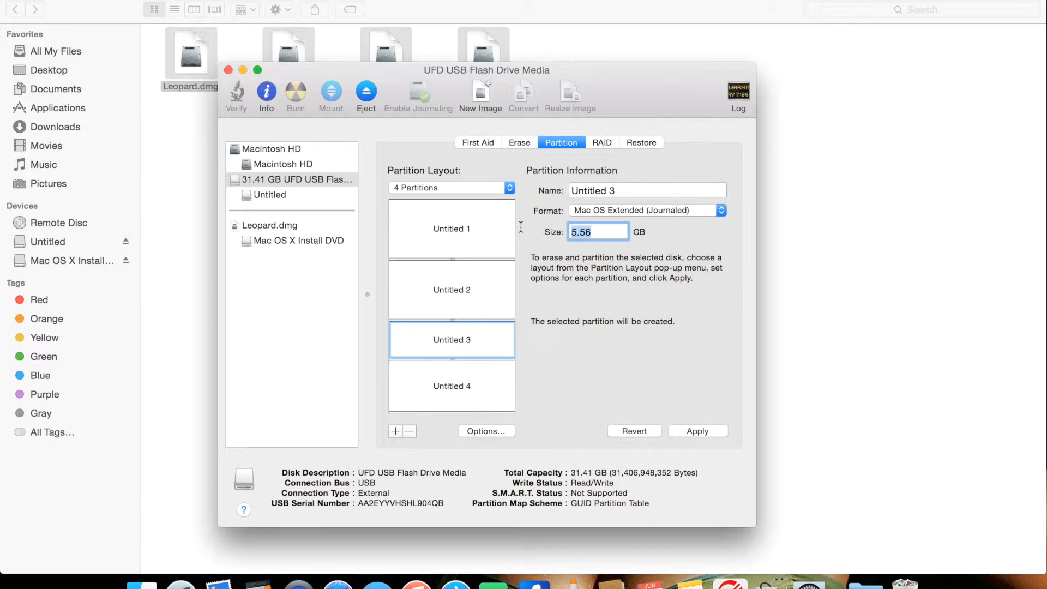
text(6.0)
Step: Leave Untitled 4 with the remaining space, apply the layout and confirm partitioning the USB flash drive
click(469, 381)
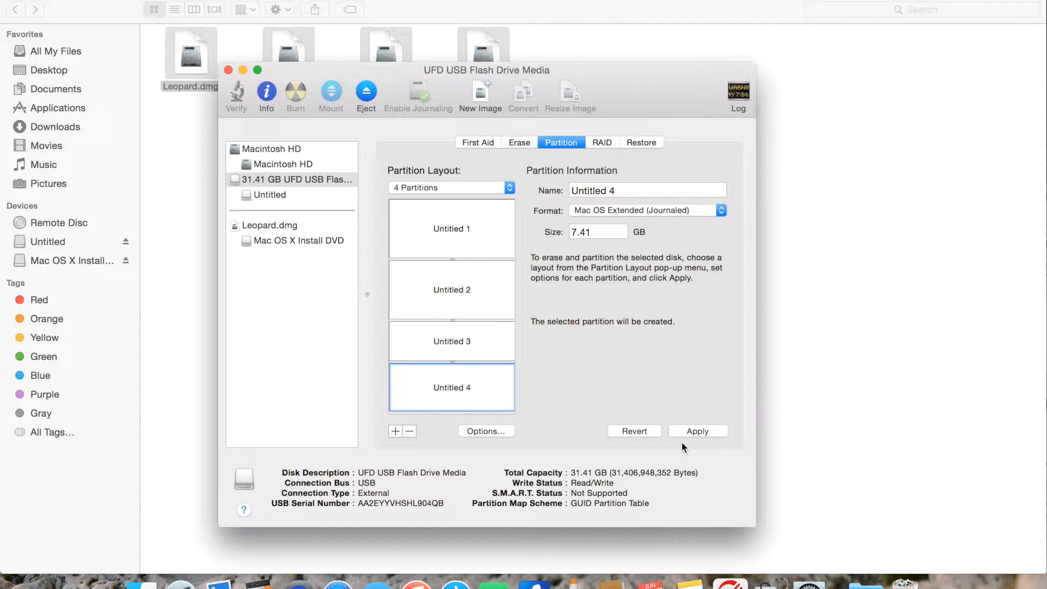
click(690, 430)
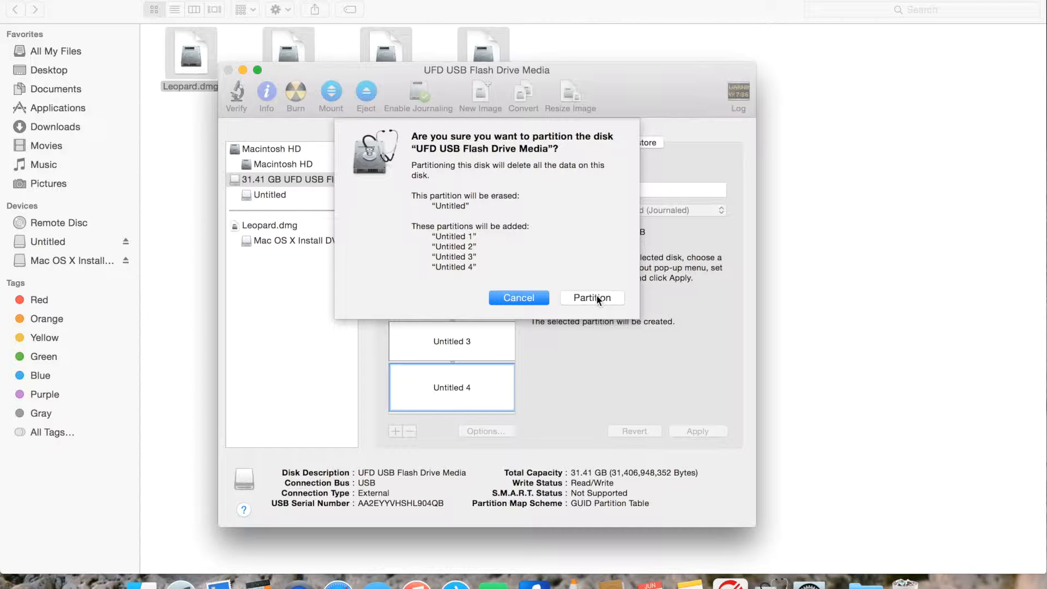
click(597, 295)
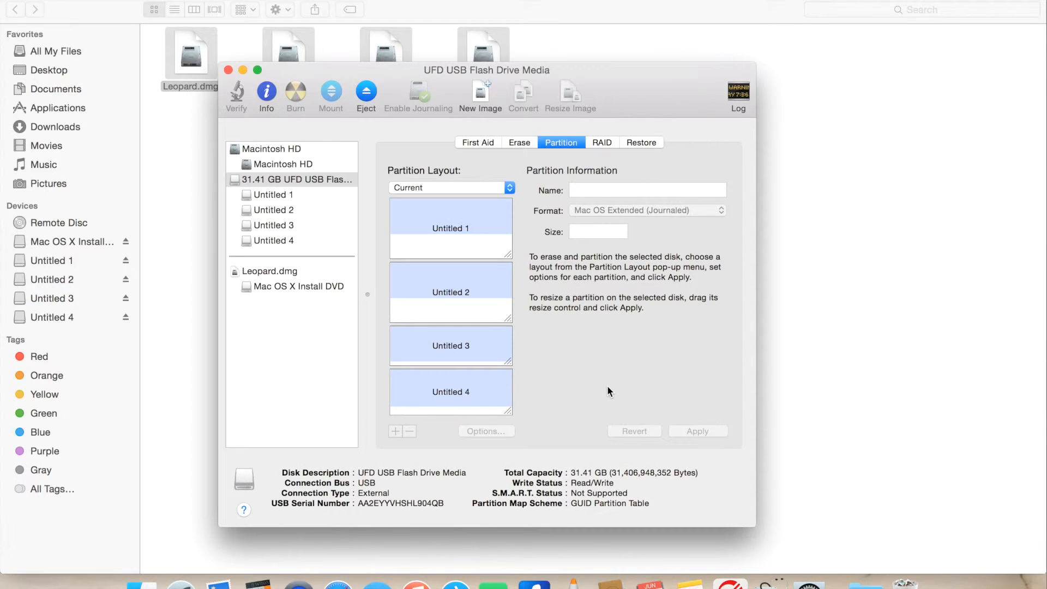
Step: Review the details of each of the four new partitions on the flash drive
click(456, 227)
click(451, 283)
click(456, 358)
click(462, 392)
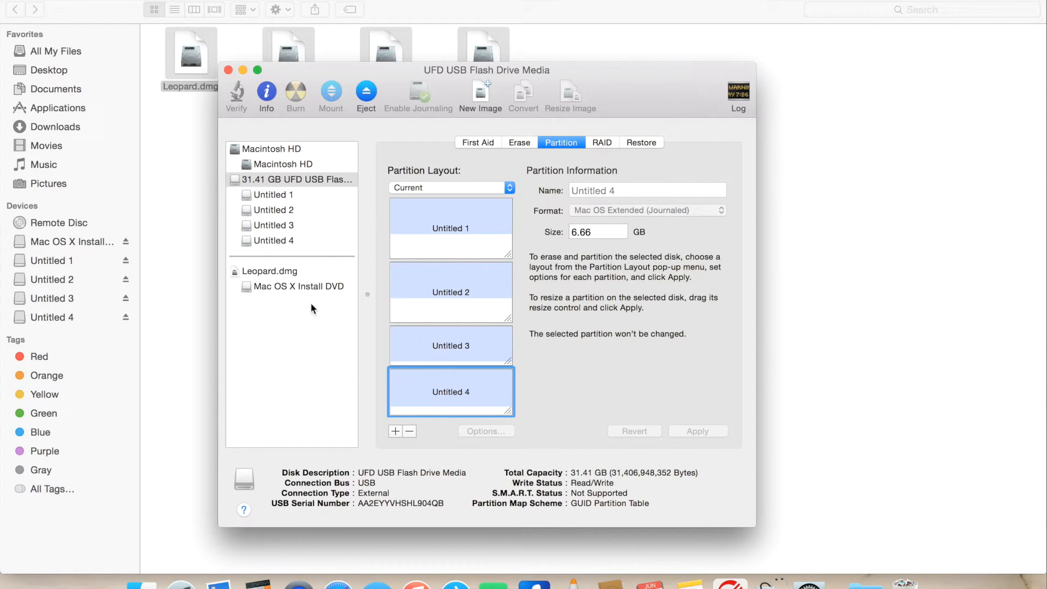
Step: Set up a restore with Mac OS X Install DVD as the source and Untitled 1 as the destination
click(297, 309)
click(290, 285)
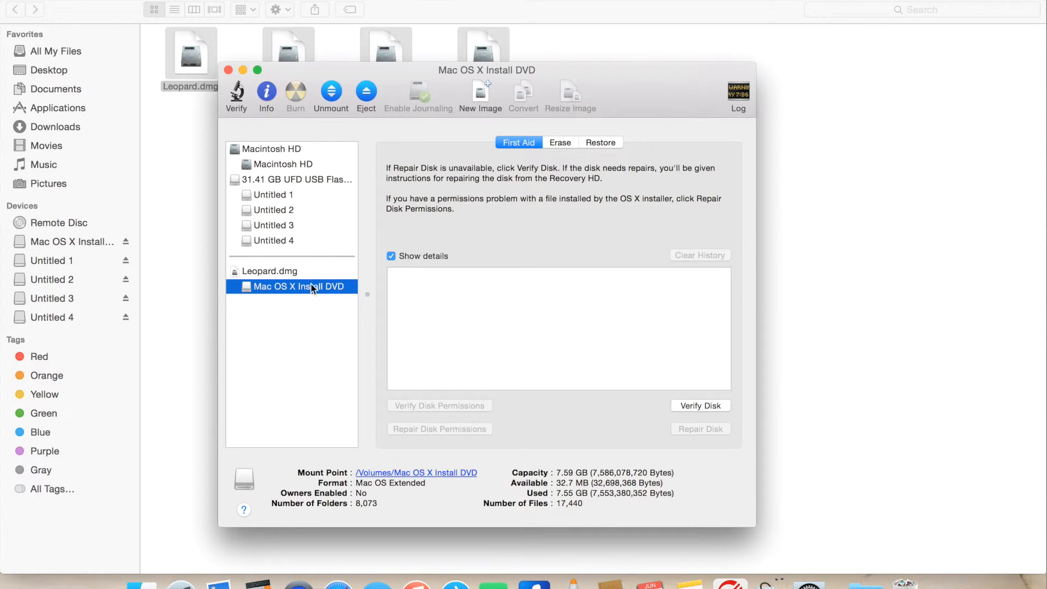
click(604, 142)
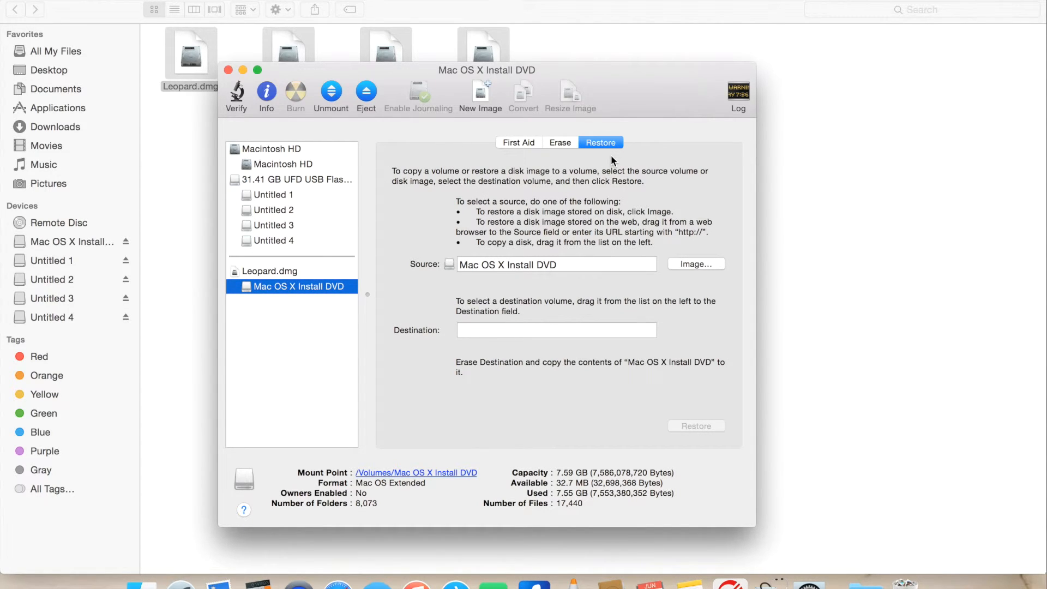
click(283, 195)
drag(283, 195, 482, 331)
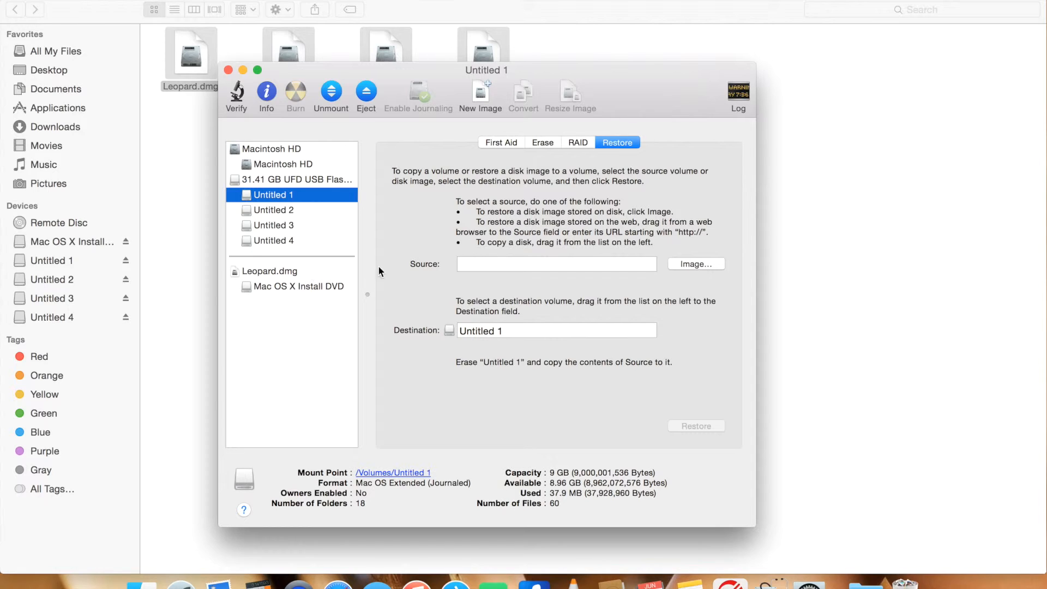
click(299, 286)
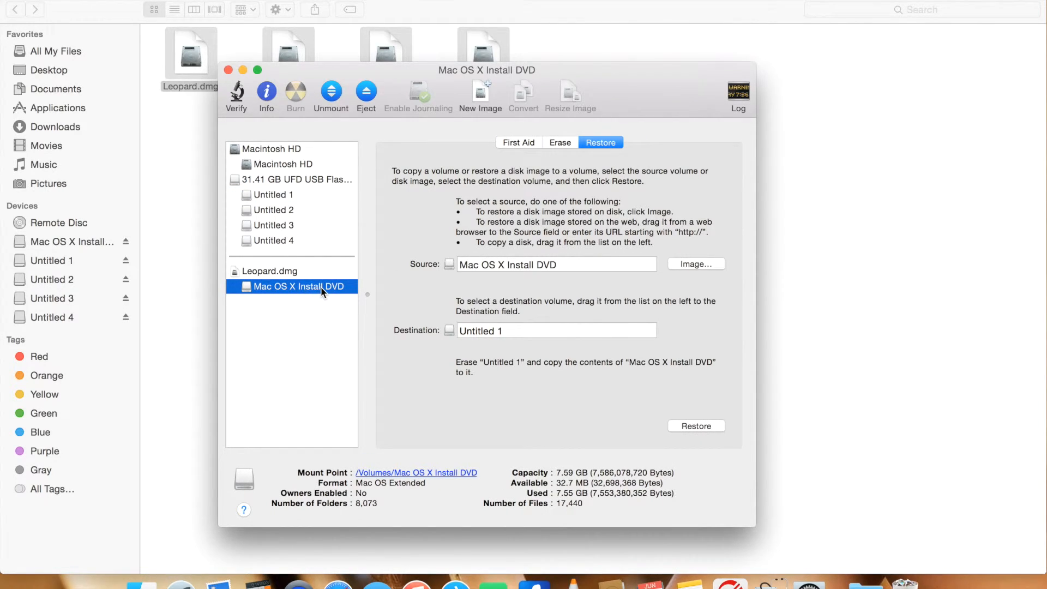
drag(283, 194, 472, 331)
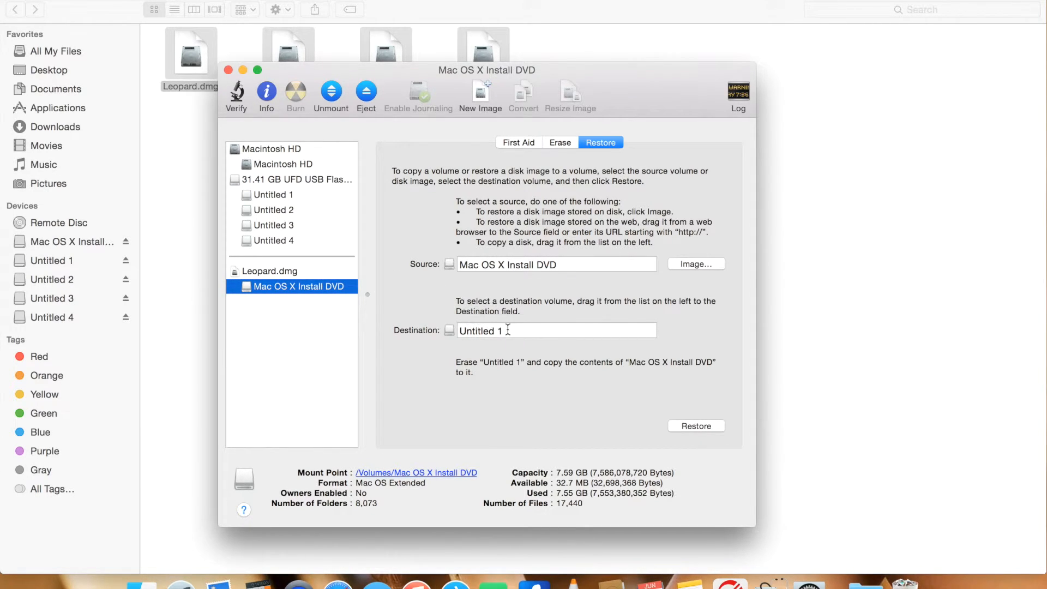
Step: Start the restore, confirm erasing Untitled 1, and authorize it by entering the account password
click(697, 426)
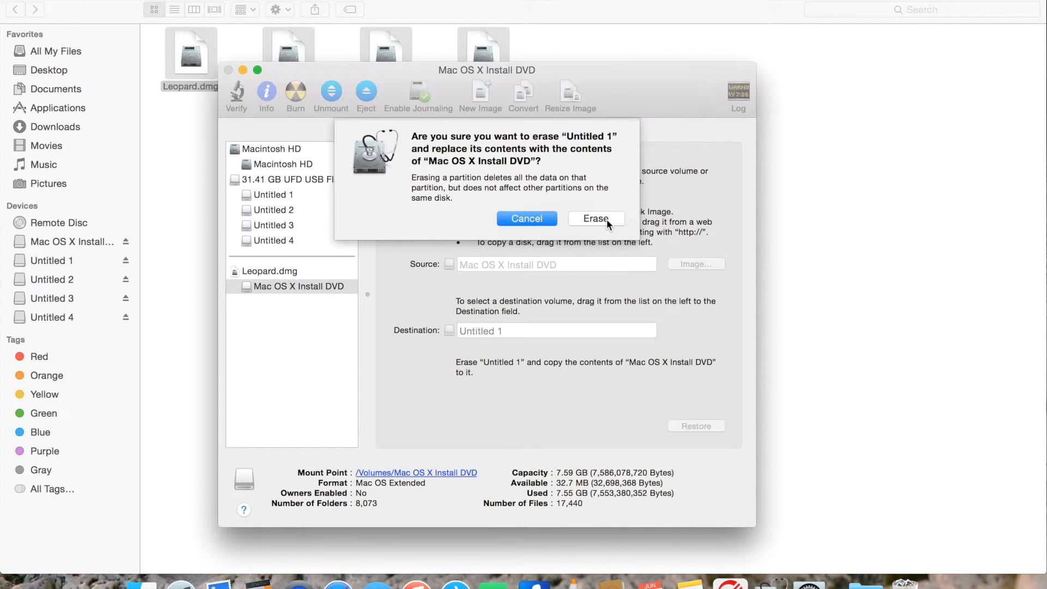
click(606, 218)
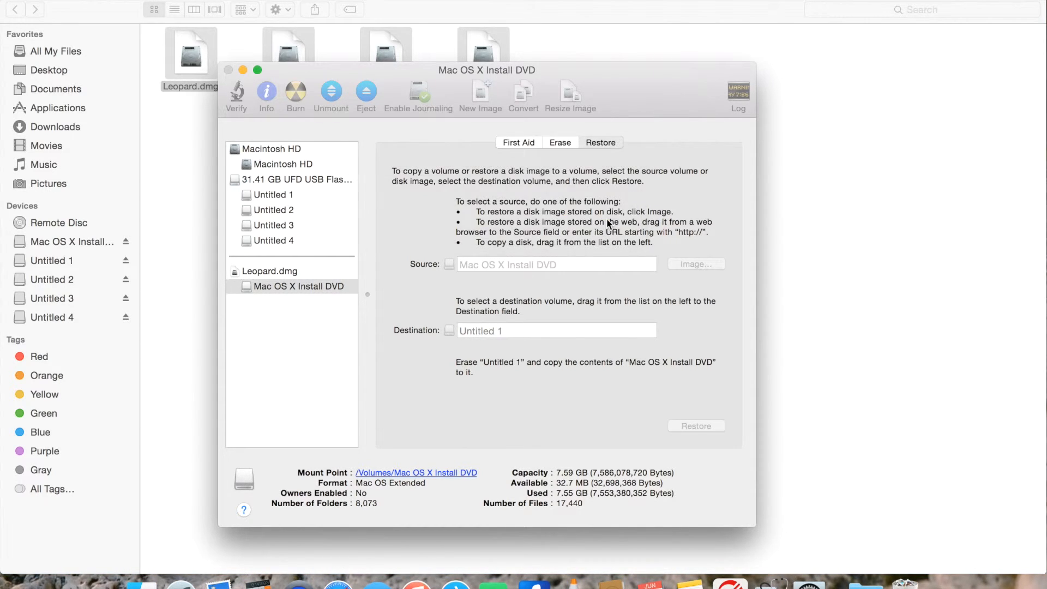
text(••••)
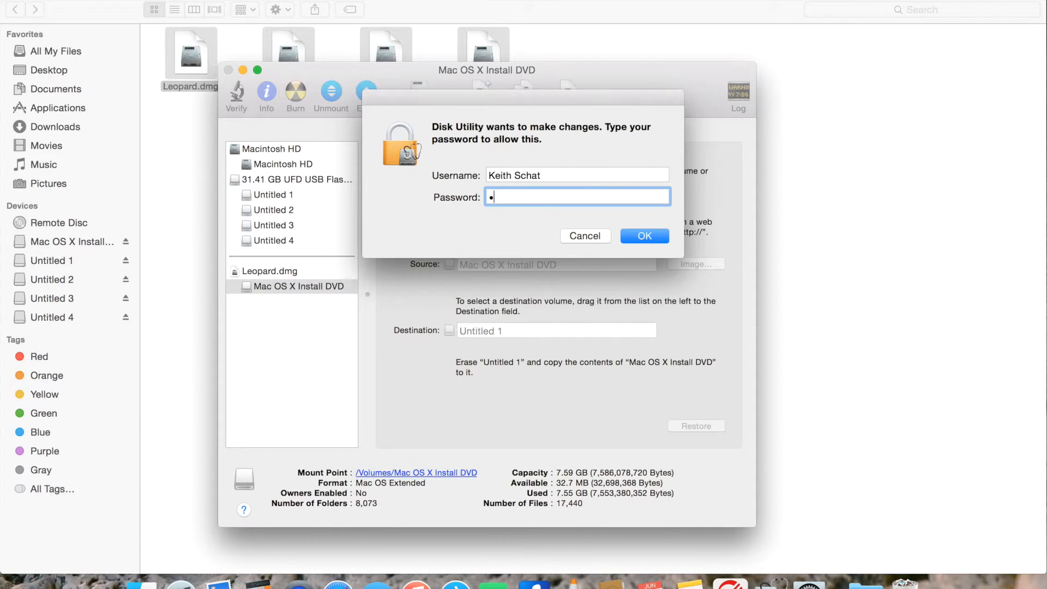
text(•••••)
key(Return)
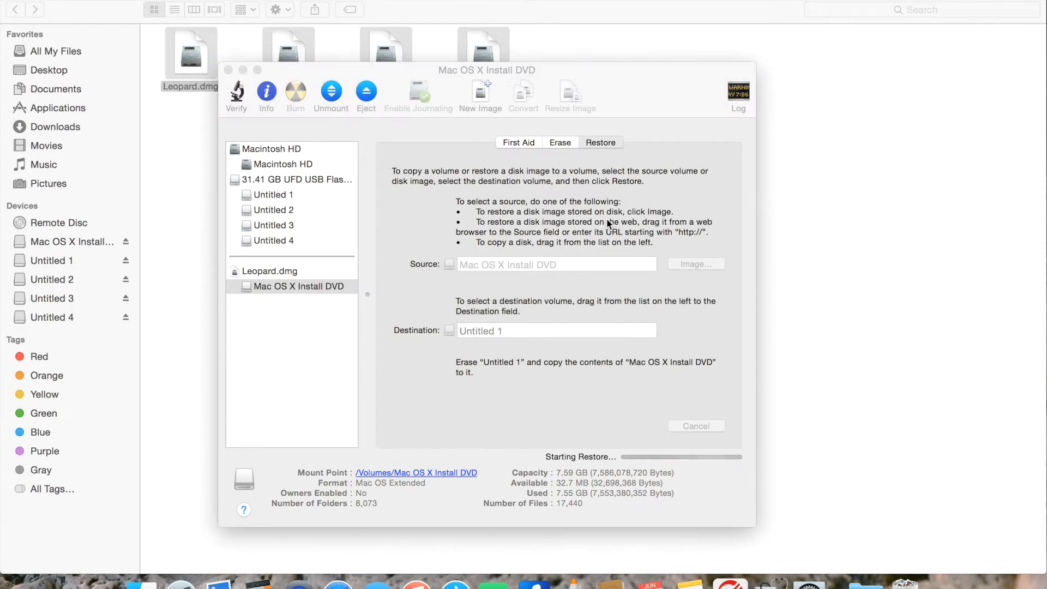